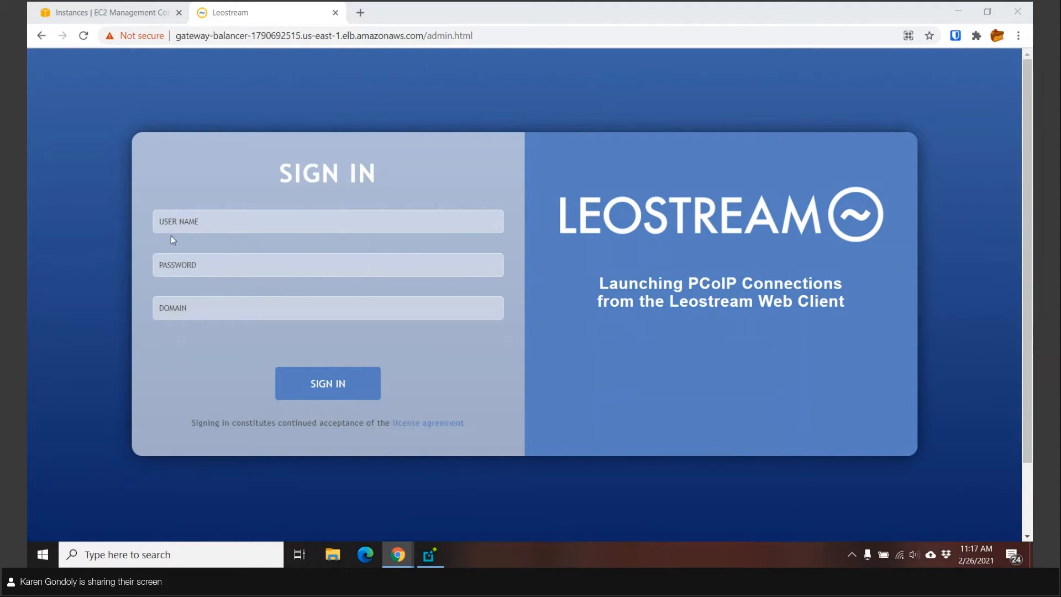
# Sign in to the Connection Broker as admin, entering the account password.
pyautogui.click(202, 221)
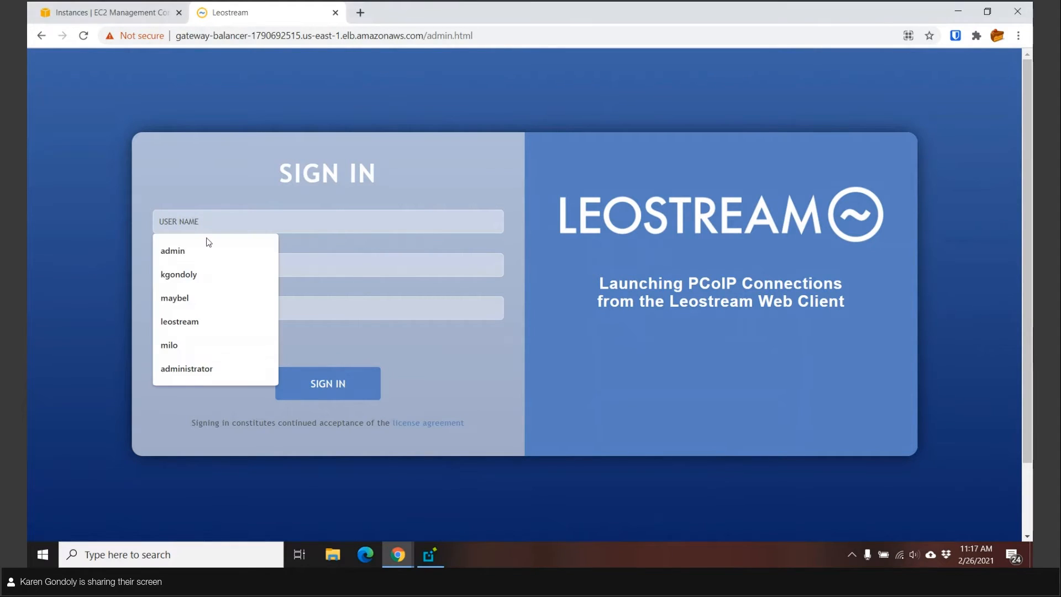
pyautogui.click(201, 246)
pyautogui.write('***')
pyautogui.press('Return')
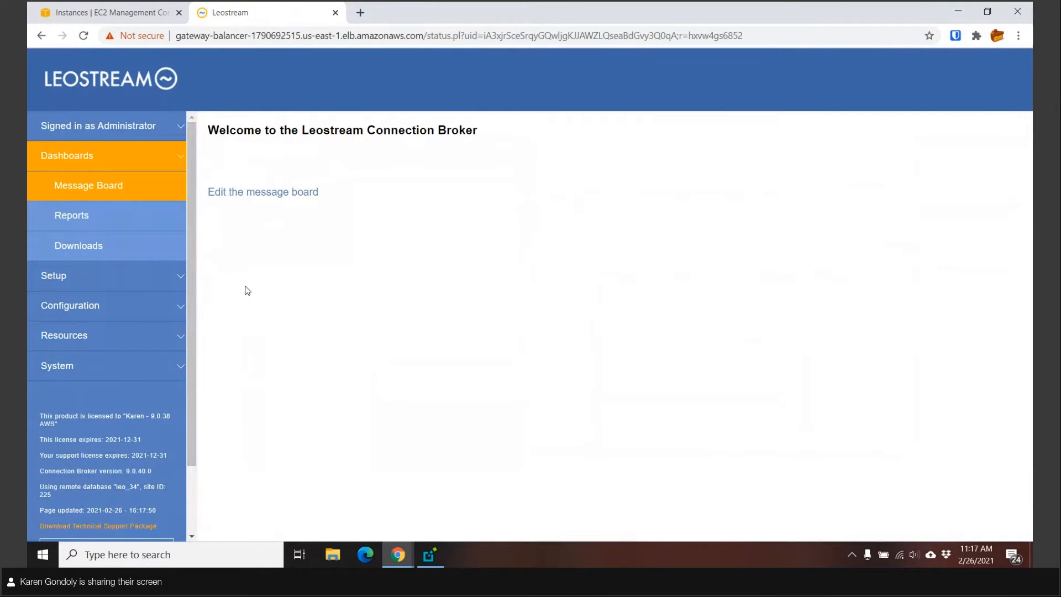
# Review the list of authentication servers in the setup and the list of desktop pools in the configuration.
pyautogui.click(132, 279)
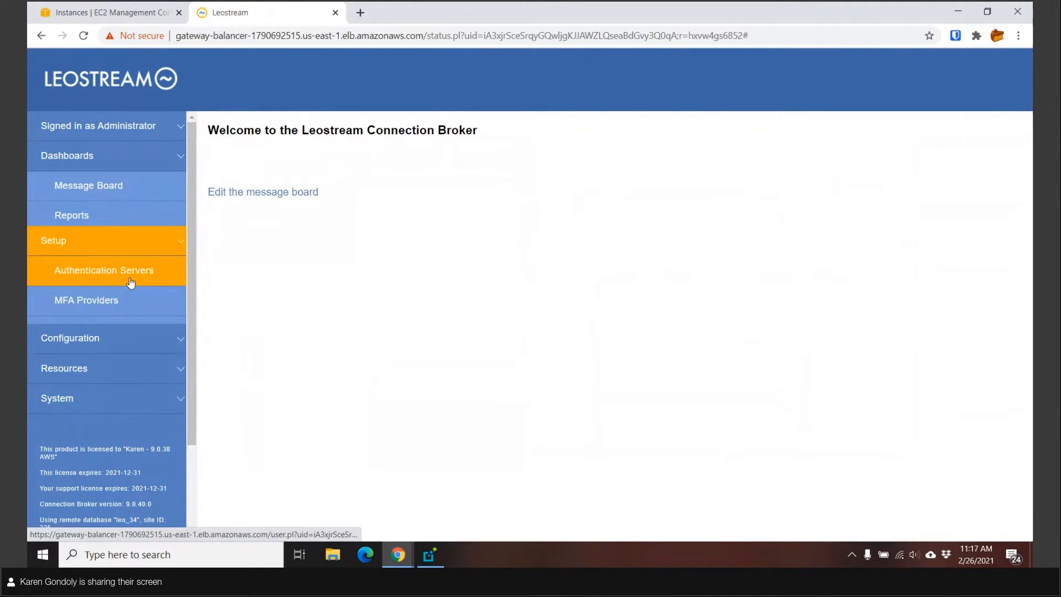
pyautogui.click(104, 221)
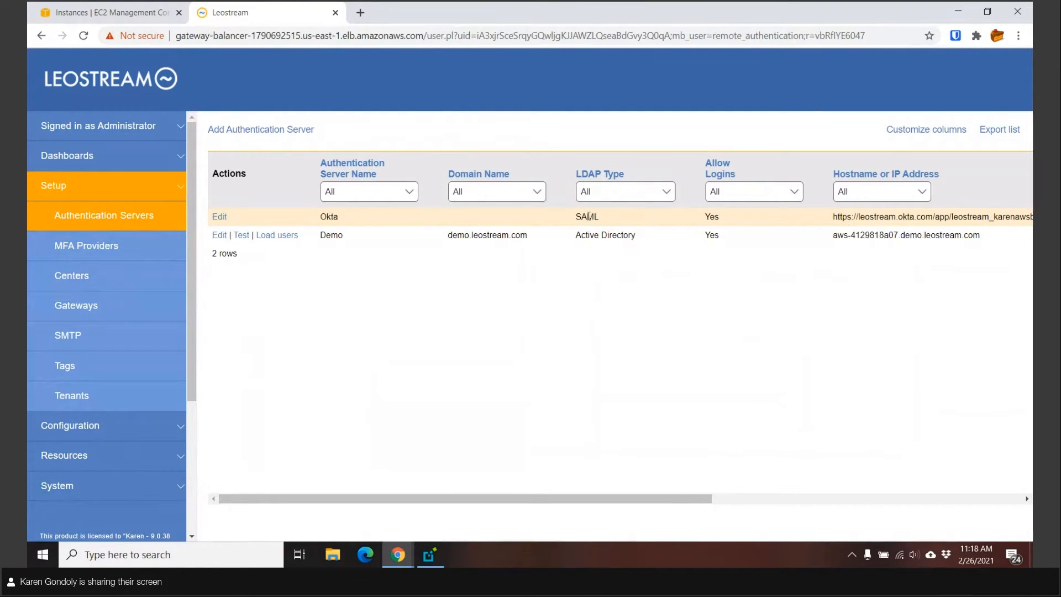
pyautogui.click(71, 193)
pyautogui.click(76, 218)
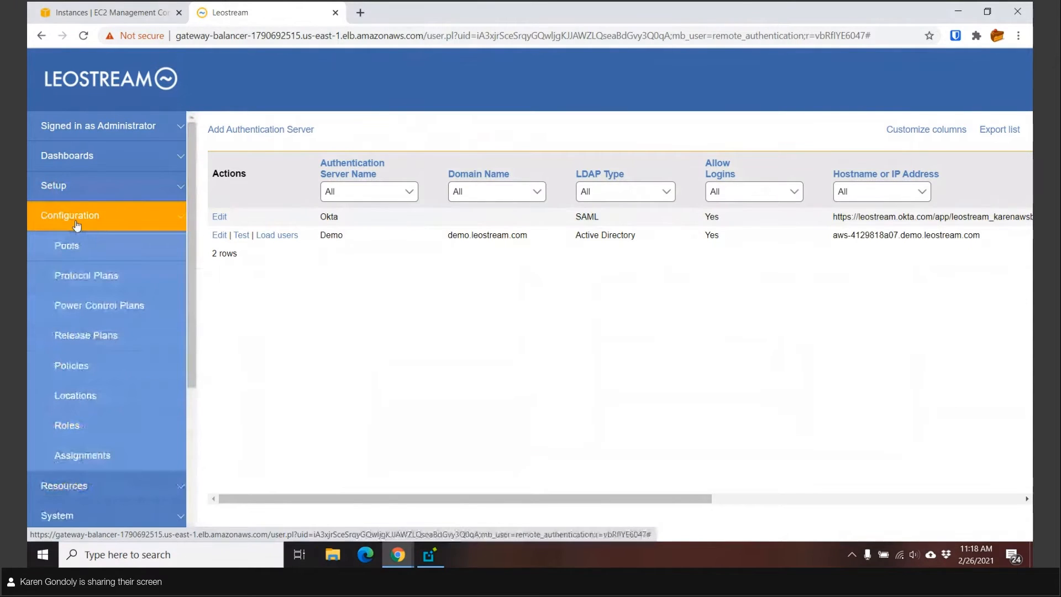
pyautogui.click(74, 244)
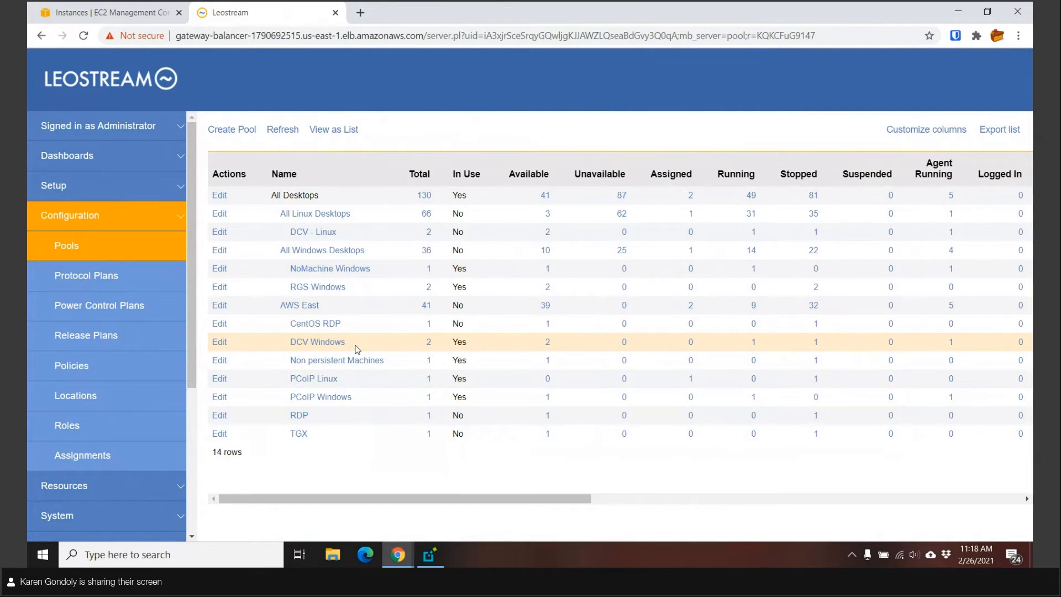
# Open the PCoIP protocol plan for editing and review the Teradici PCoIP Soft Client settings for web browser connections.
pyautogui.click(76, 275)
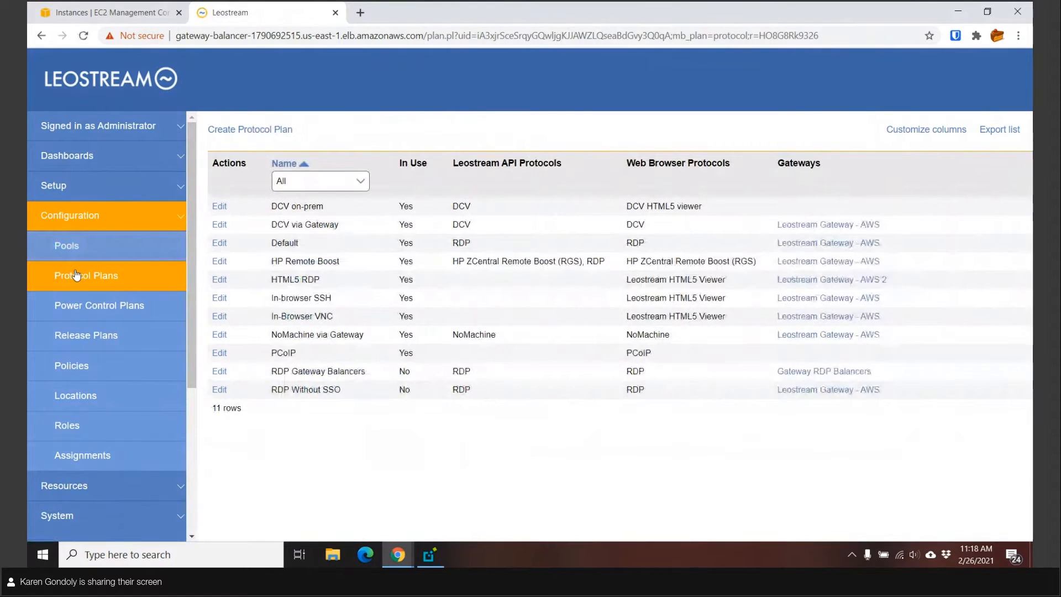
pyautogui.click(219, 353)
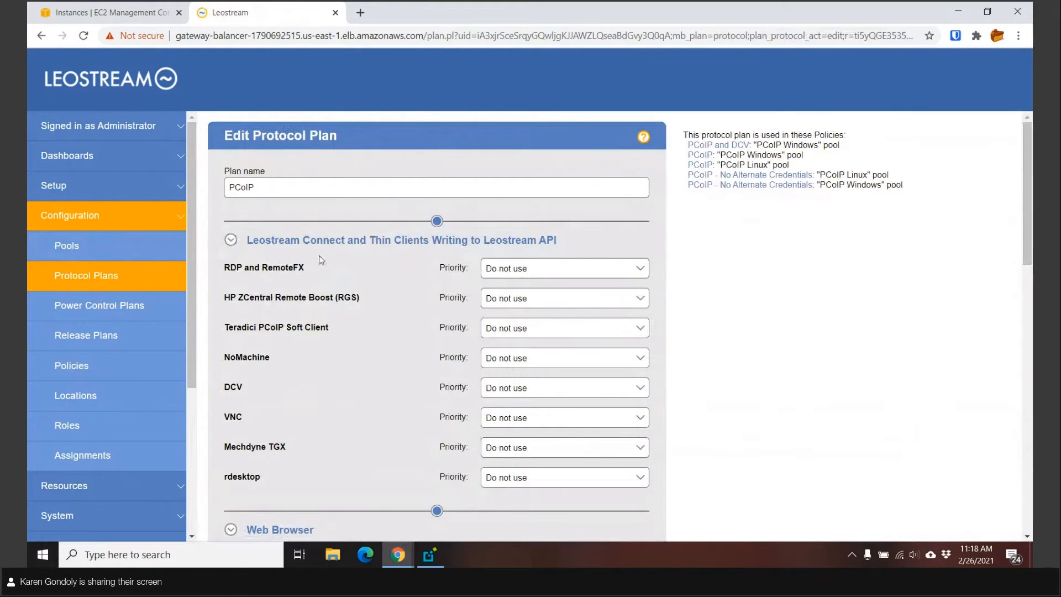
pyautogui.click(231, 241)
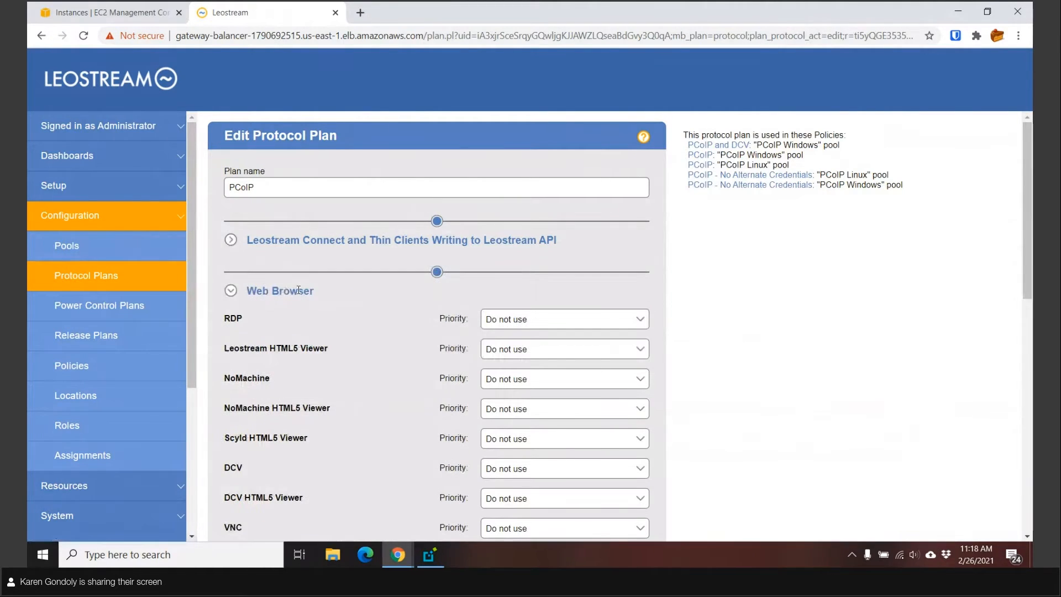
pyautogui.scroll(-5, 310, 288)
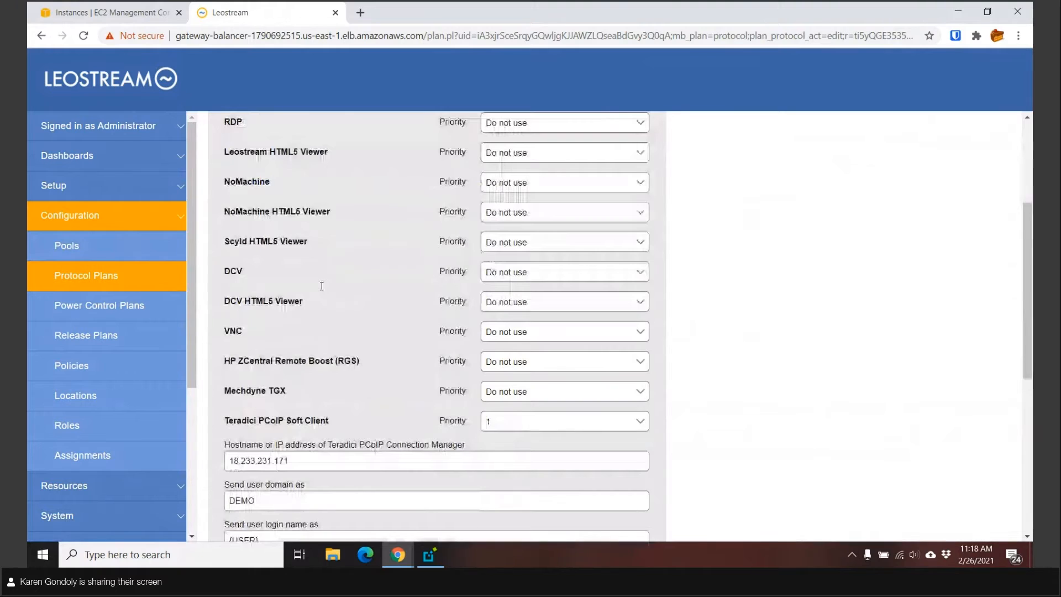
pyautogui.scroll(-1, 322, 288)
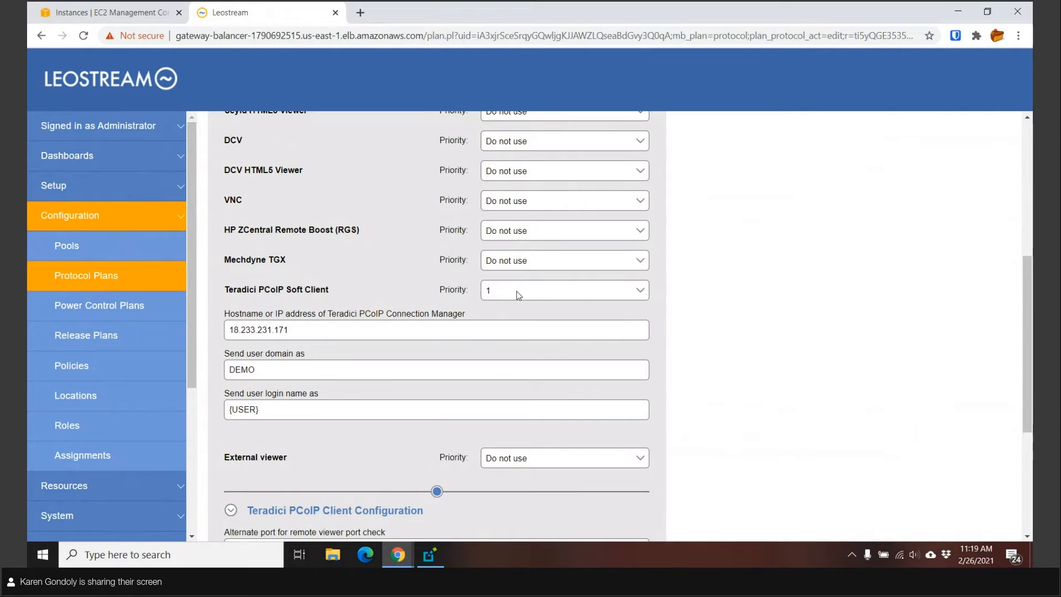
# Replace the user domain sent by the web browser Teradici PCoIP Soft Client with {MACHINE_NAME}.
pyautogui.tripleClick(302, 331)
pyautogui.click(327, 338)
pyautogui.moveTo(264, 371); pyautogui.dragTo(217, 375)
pyautogui.write('{MACINE')
pyautogui.press('BackSpace')
pyautogui.press('BackSpace')
pyautogui.write('INE_NAME}')
pyautogui.scroll(-1, 668, 450)
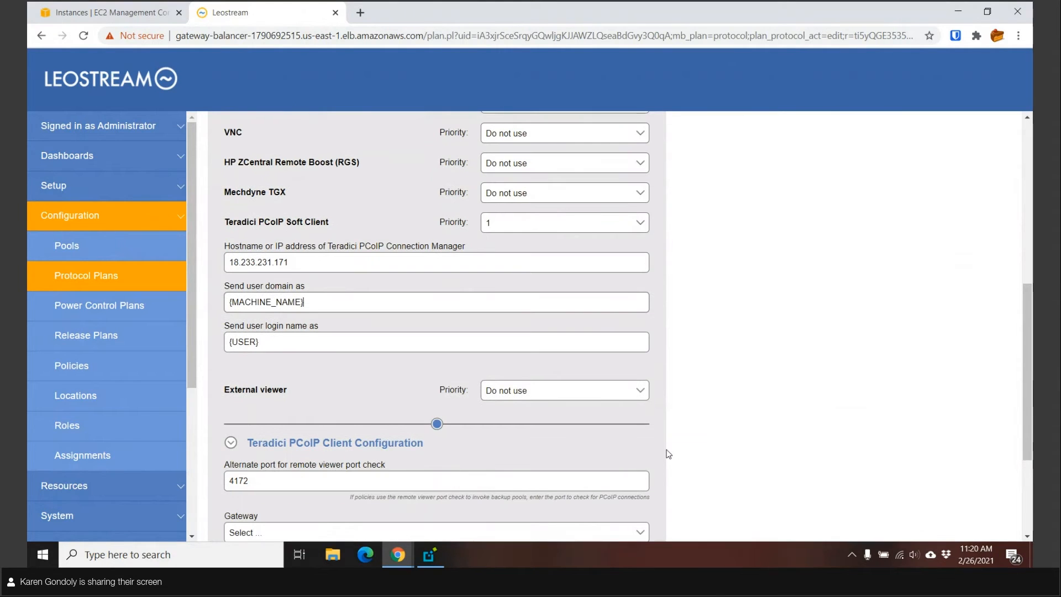
# Check the Teradici PCoIP Client Configuration section and discard the edits to the PCoIP protocol plan.
pyautogui.scroll(-3, 665, 450)
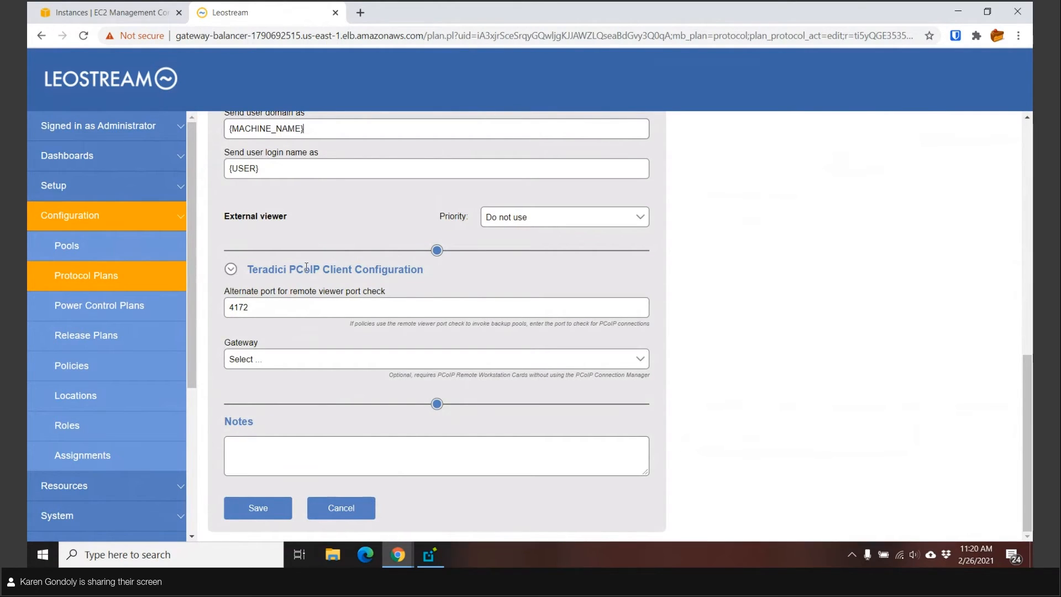
pyautogui.scroll(3, 299, 276)
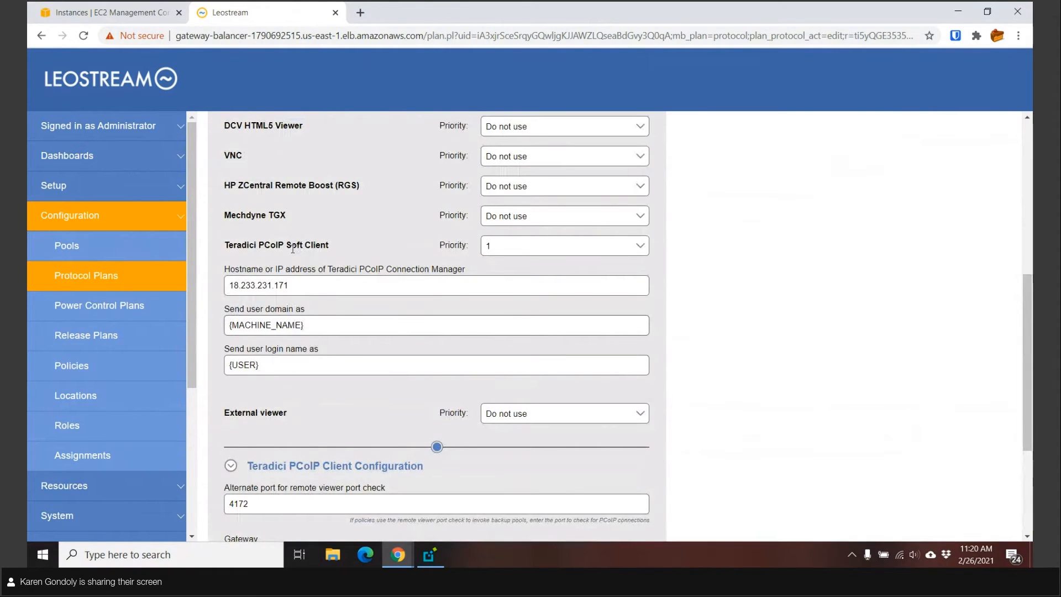
pyautogui.scroll(-3, 450, 333)
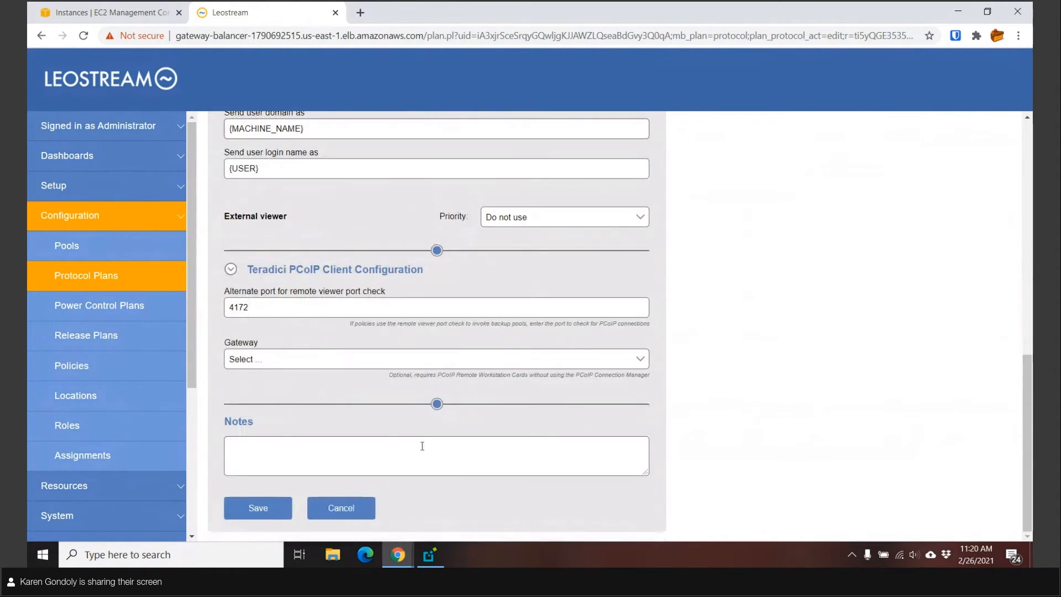
pyautogui.click(346, 505)
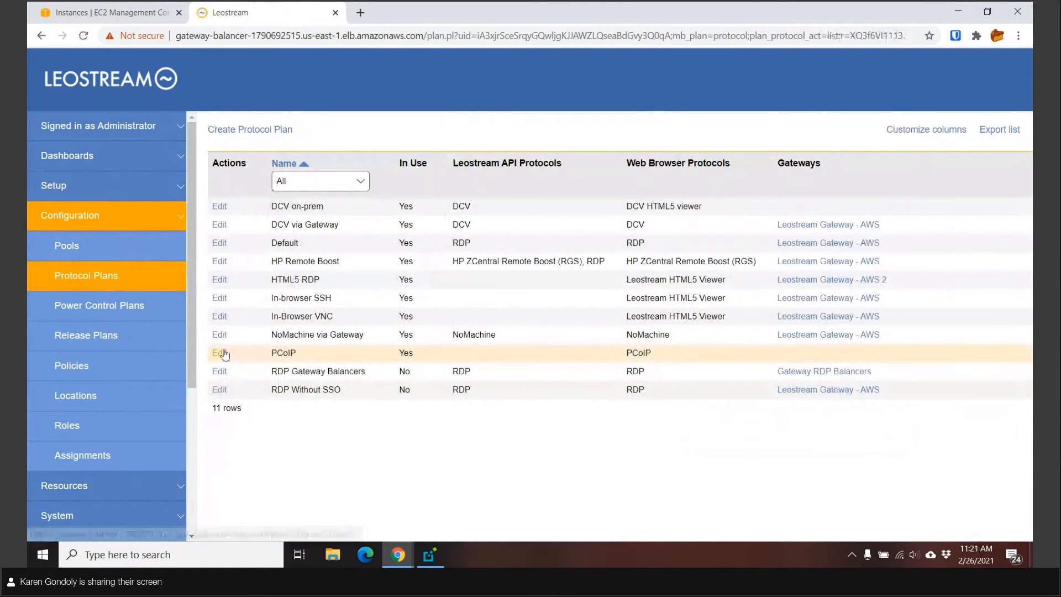
# Open the DCV via Gateway protocol plan and review its DCV settings for web browser connections.
pyautogui.click(220, 225)
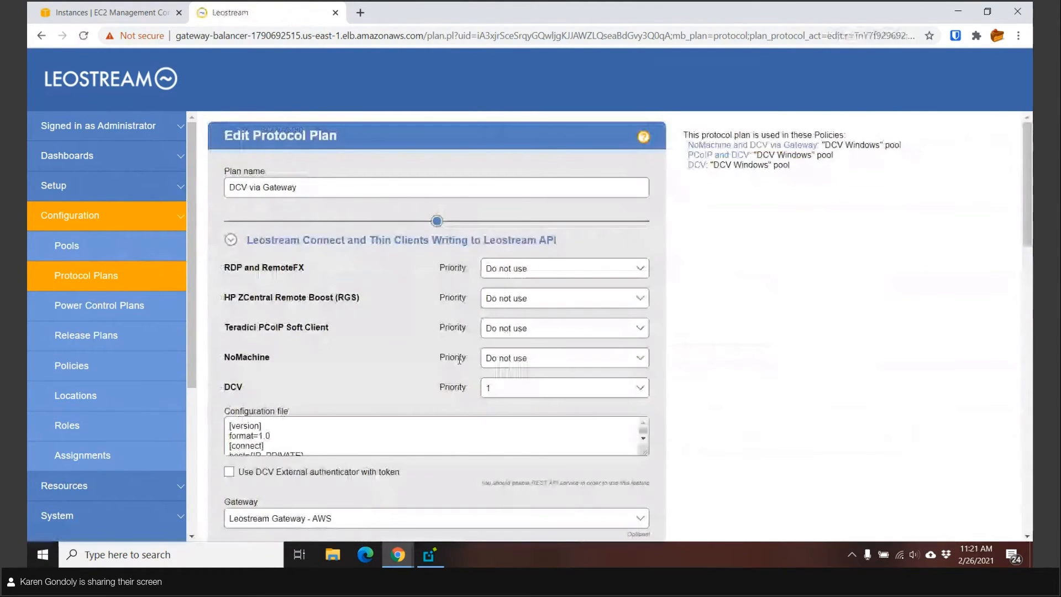
pyautogui.scroll(-5, 310, 344)
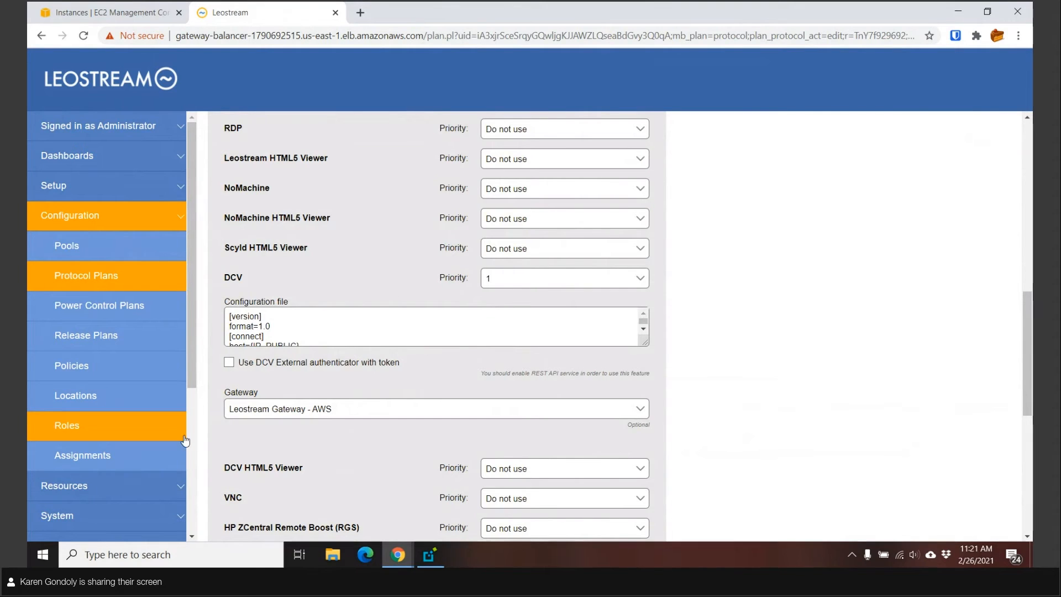
# Open the PCoIP and DCV policy and examine the pool and protocol plan of each of its desktop assignments.
pyautogui.click(95, 374)
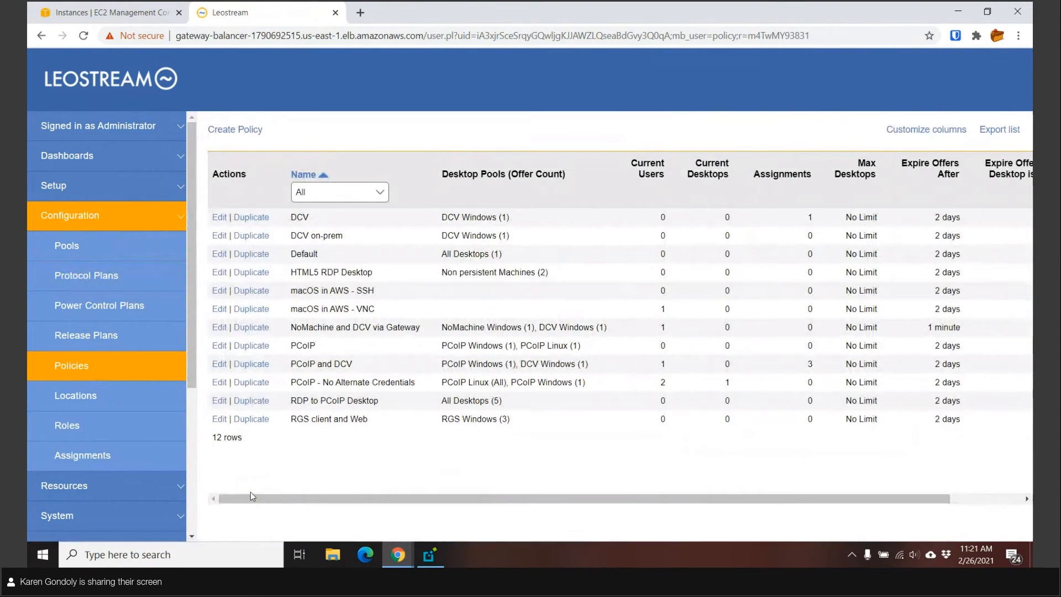
pyautogui.click(220, 364)
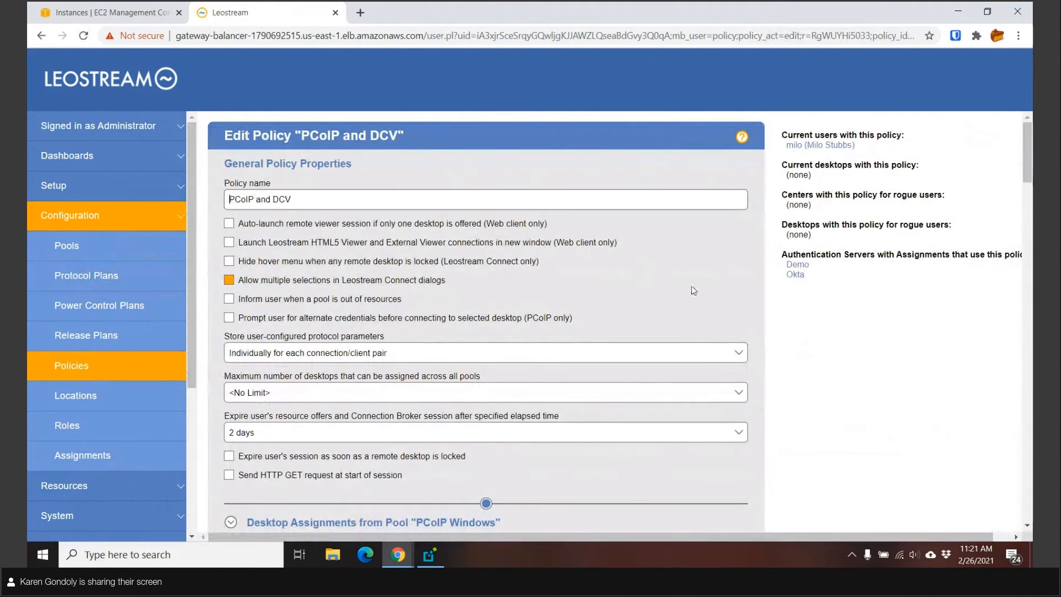
pyautogui.scroll(-5, 691, 286)
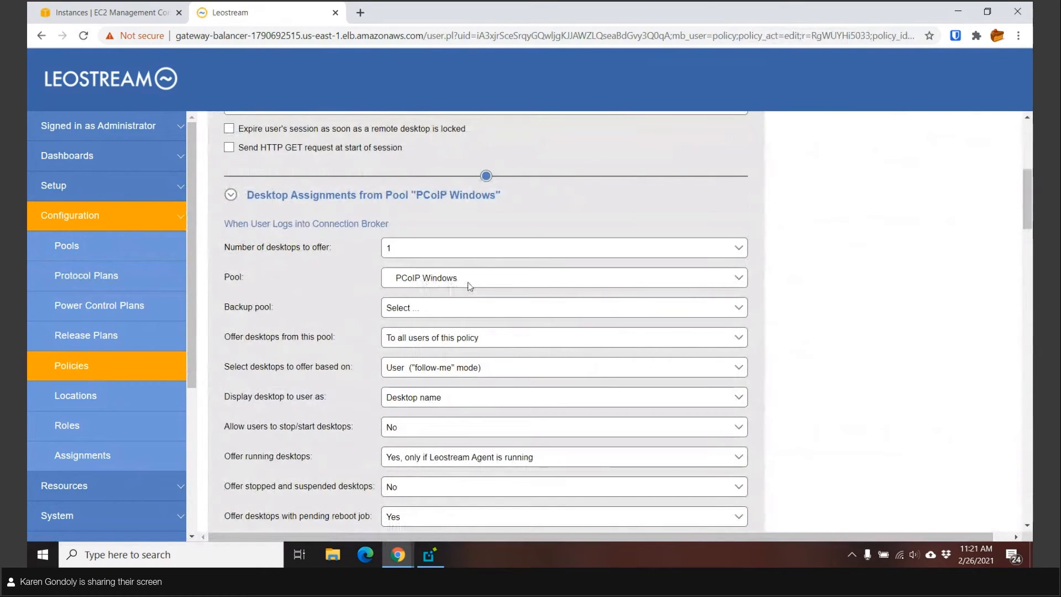
pyautogui.scroll(-6, 459, 285)
pyautogui.scroll(-1, 469, 287)
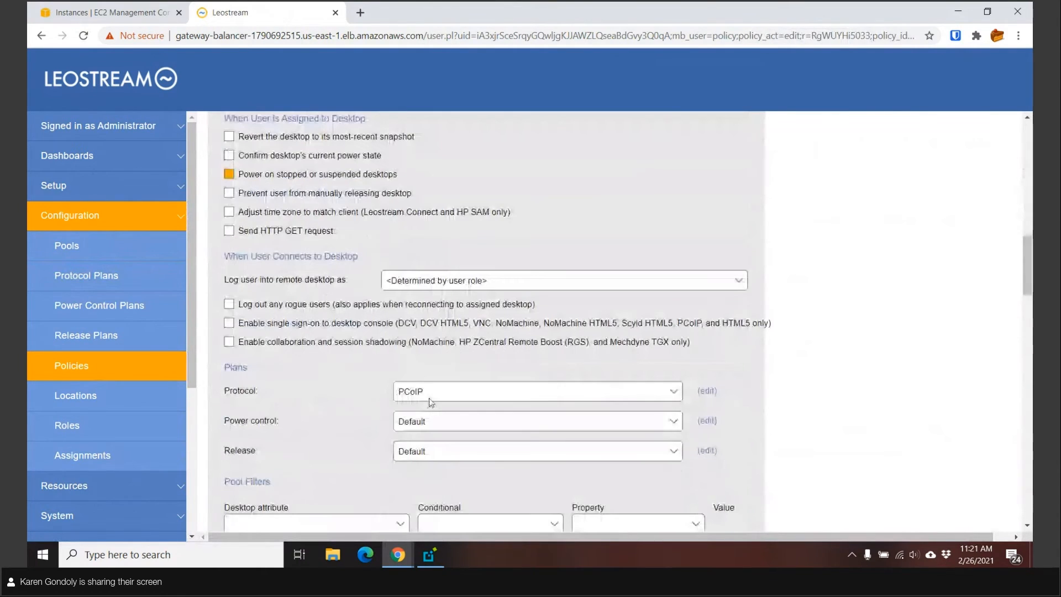
pyautogui.scroll(-2, 525, 400)
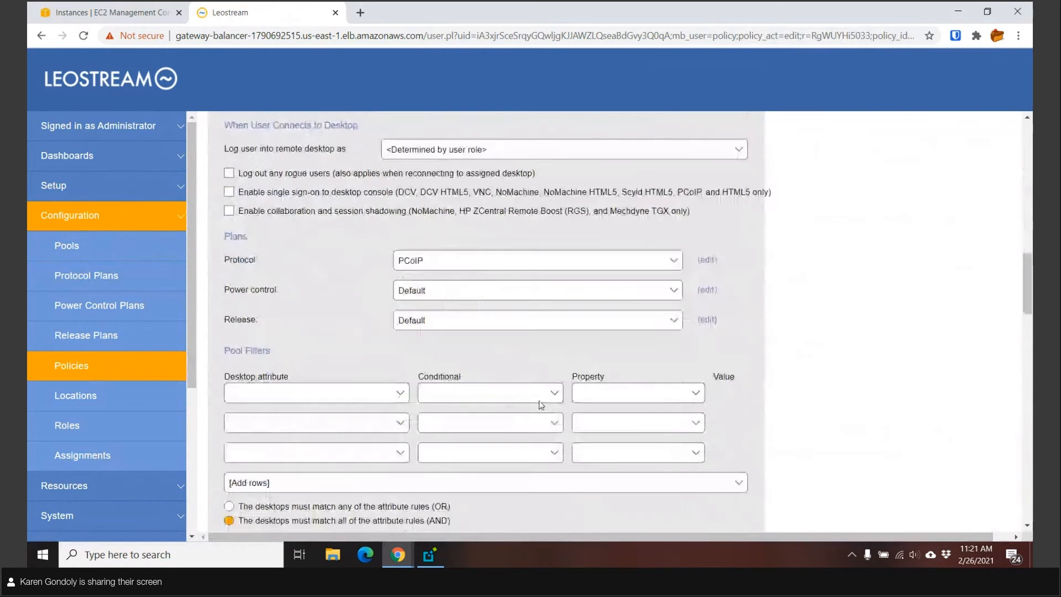
pyautogui.scroll(-5, 466, 306)
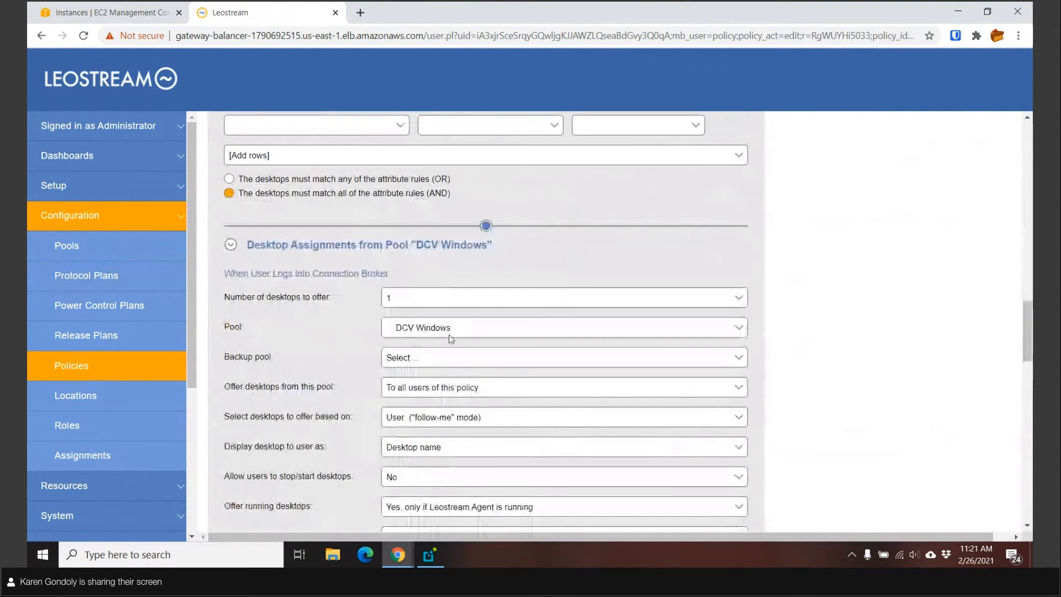
pyautogui.scroll(-1, 467, 339)
pyautogui.scroll(-10, 464, 332)
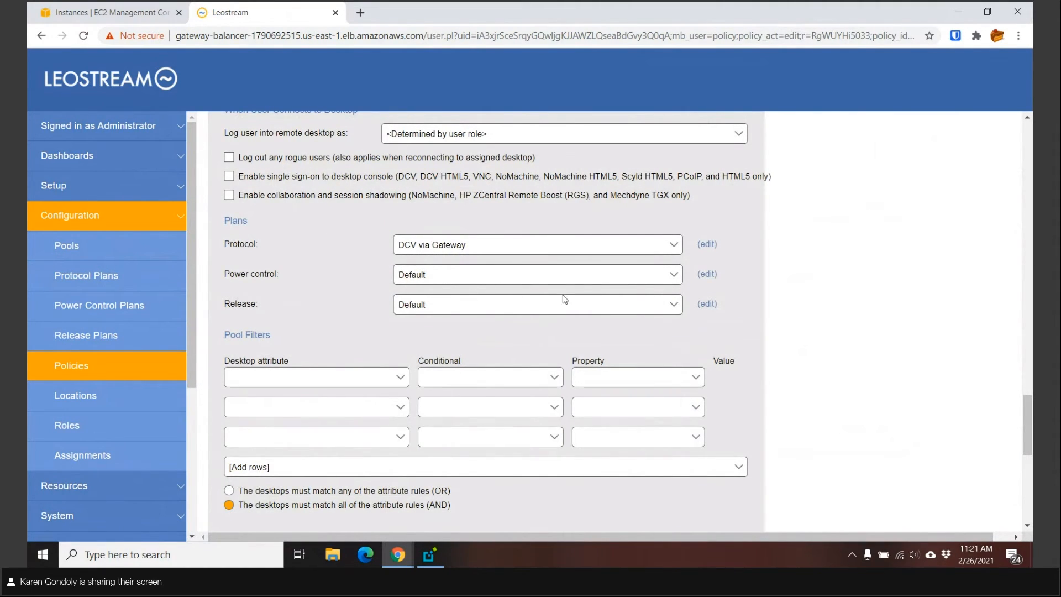
# Open the assignments for the Okta authentication server and review the rules for user roles and policies.
pyautogui.click(68, 456)
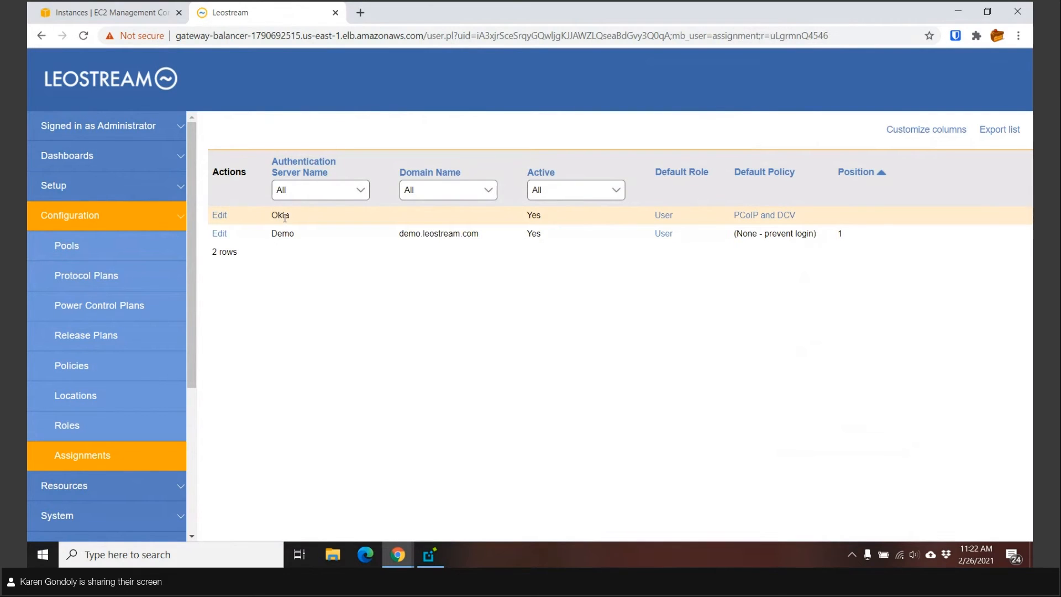
pyautogui.click(219, 221)
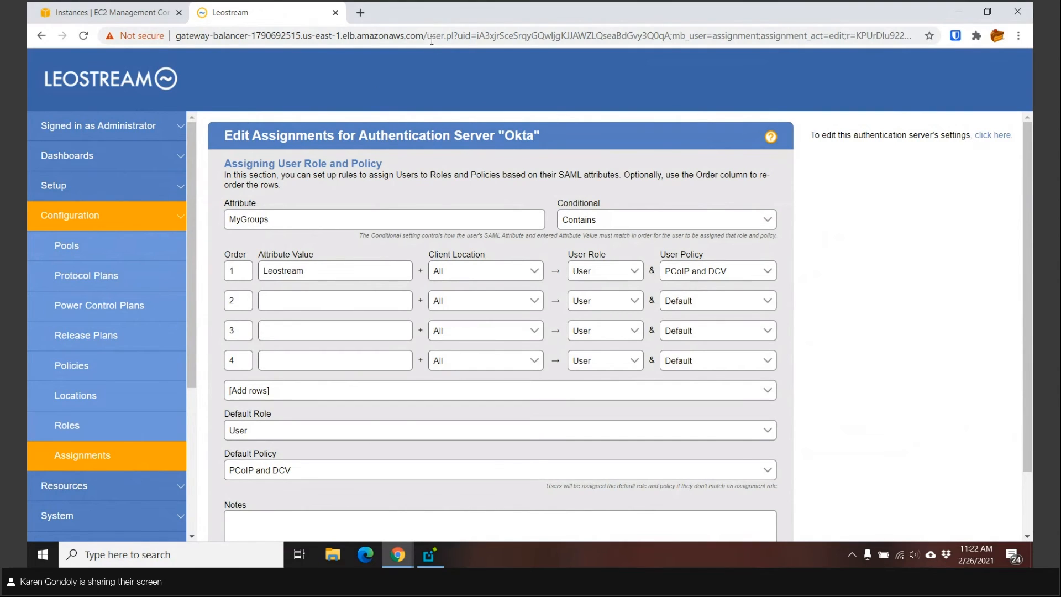
# Copy the base address of the Connection Broker and load it in a new browser tab.
pyautogui.moveTo(429, 36); pyautogui.dragTo(164, 17)
pyautogui.hotkey('ctrl', 'c')
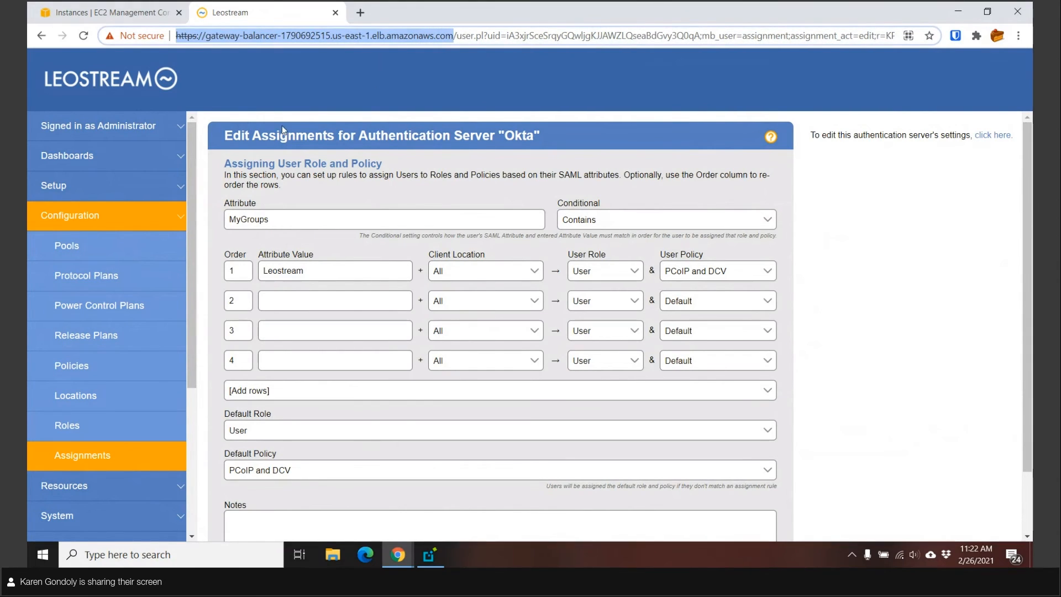
pyautogui.click(360, 12)
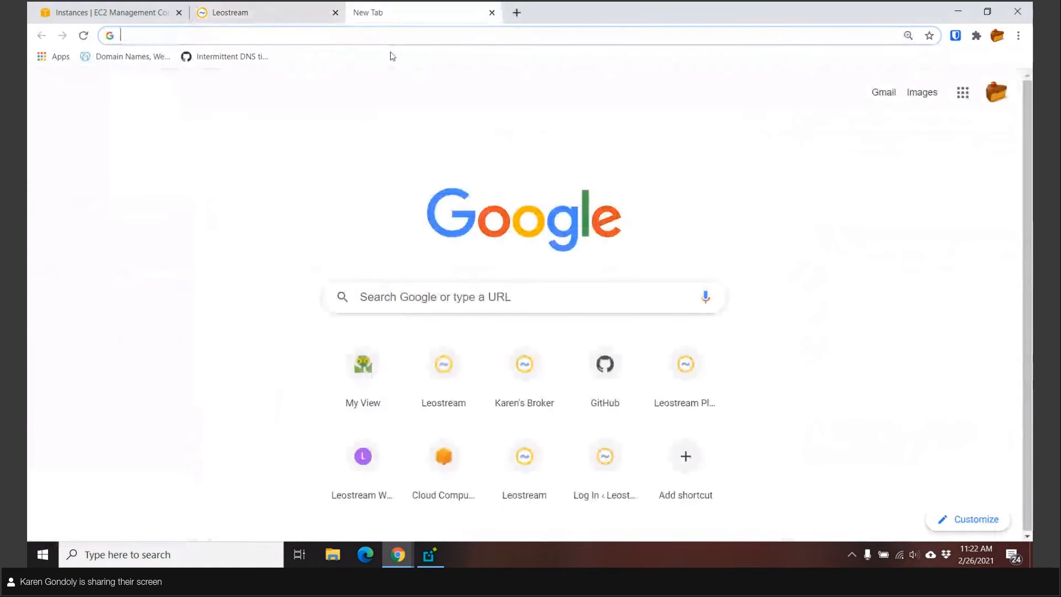
pyautogui.hotkey('ctrl', 'v')
pyautogui.press('Return')
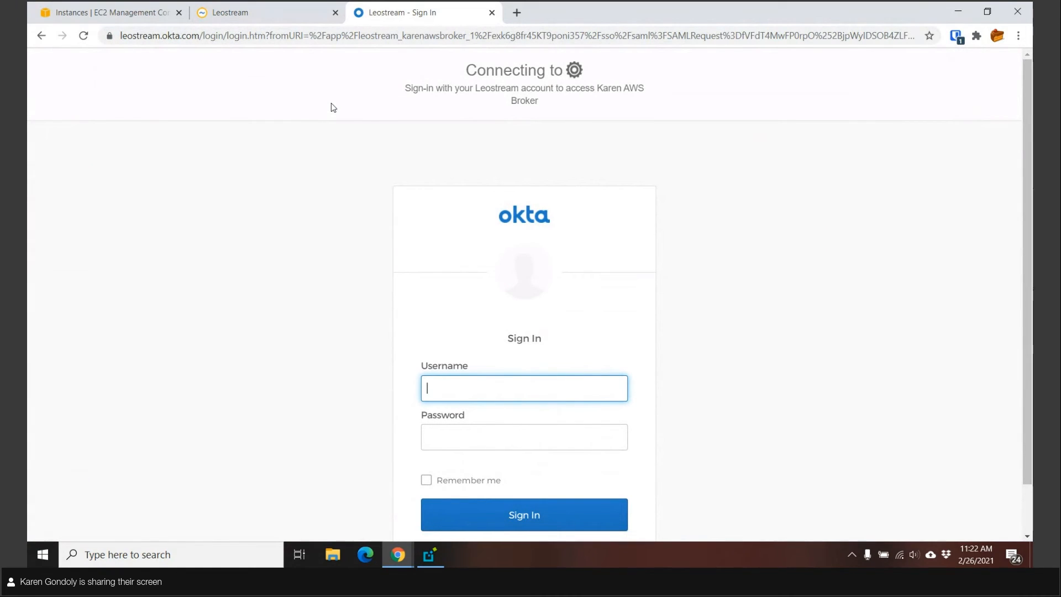
# Sign in through Okta with the test user's e-mail as the username and the account password.
pyautogui.click(502, 386)
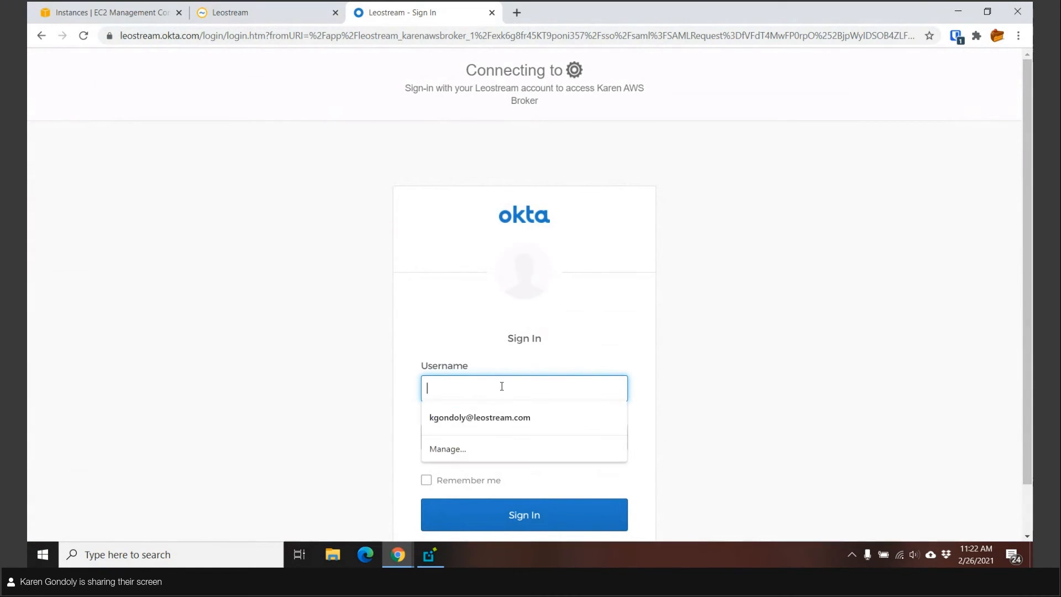
pyautogui.write('milo')
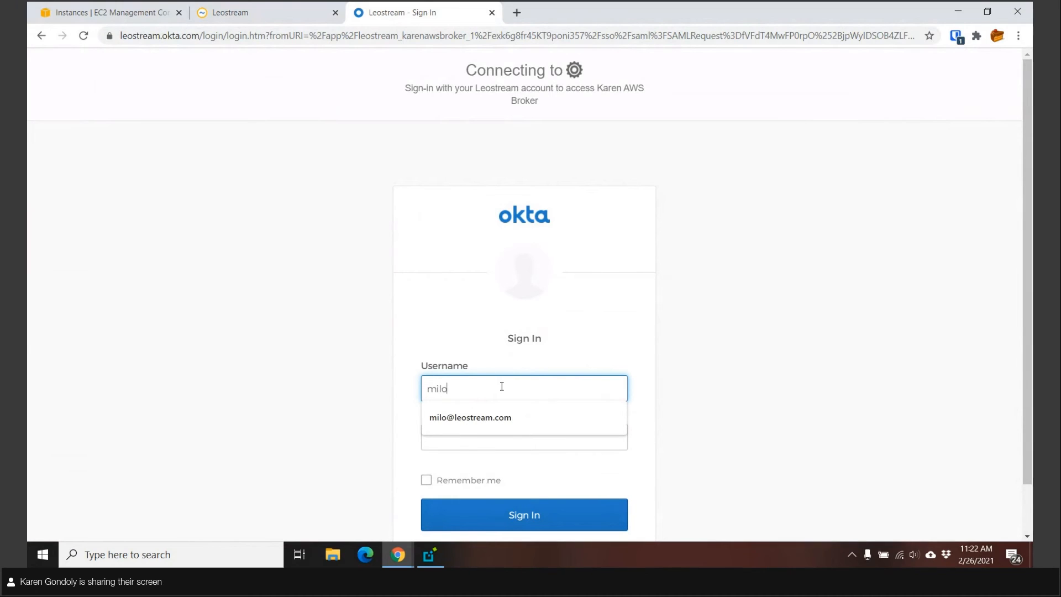
pyautogui.click(493, 422)
pyautogui.click(489, 432)
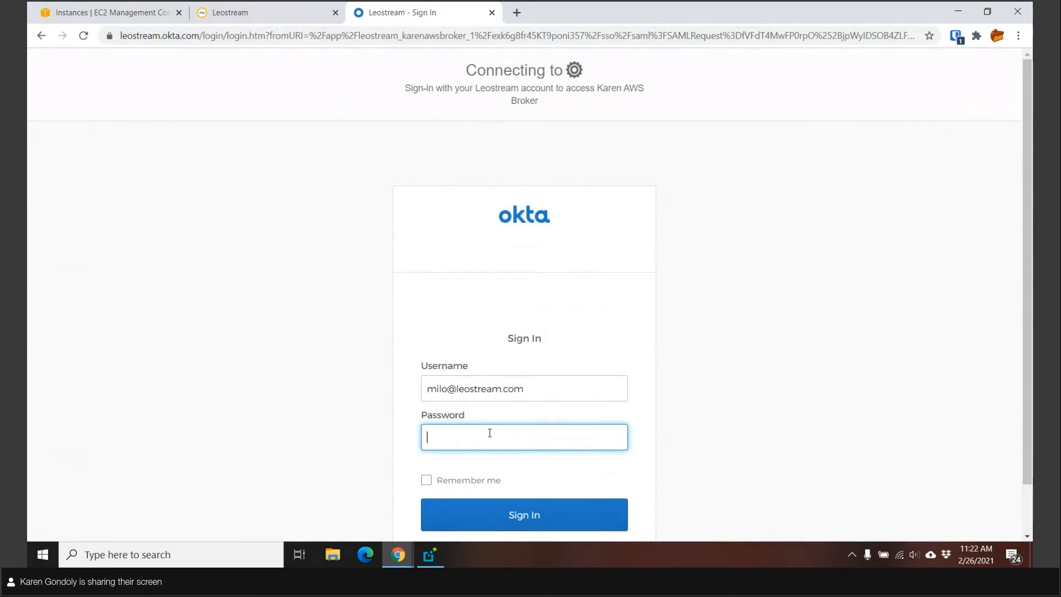
pyautogui.write('•••••••••••')
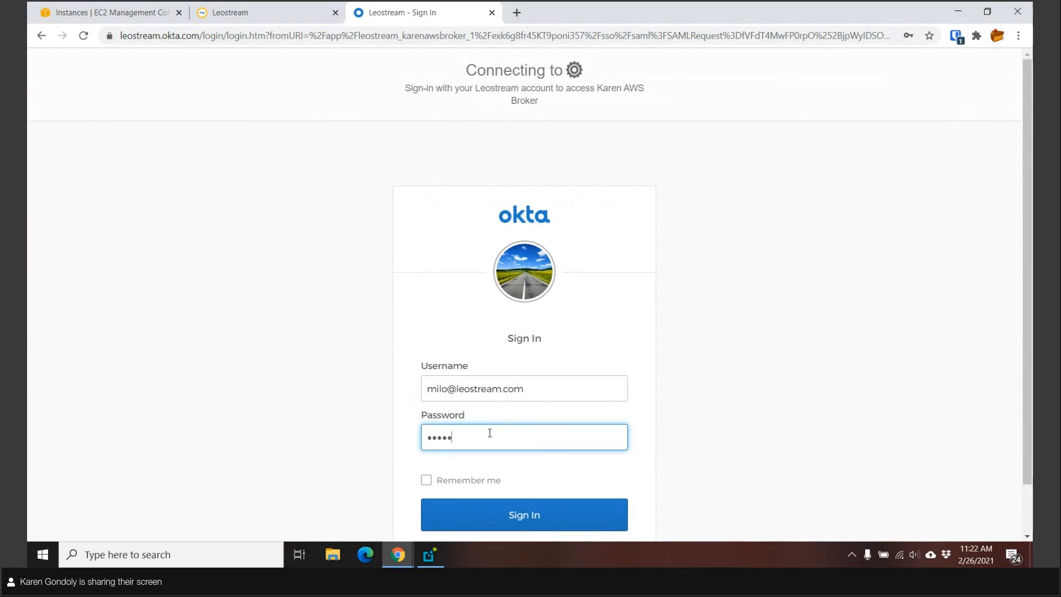
pyautogui.write('•')
pyautogui.press('Return')
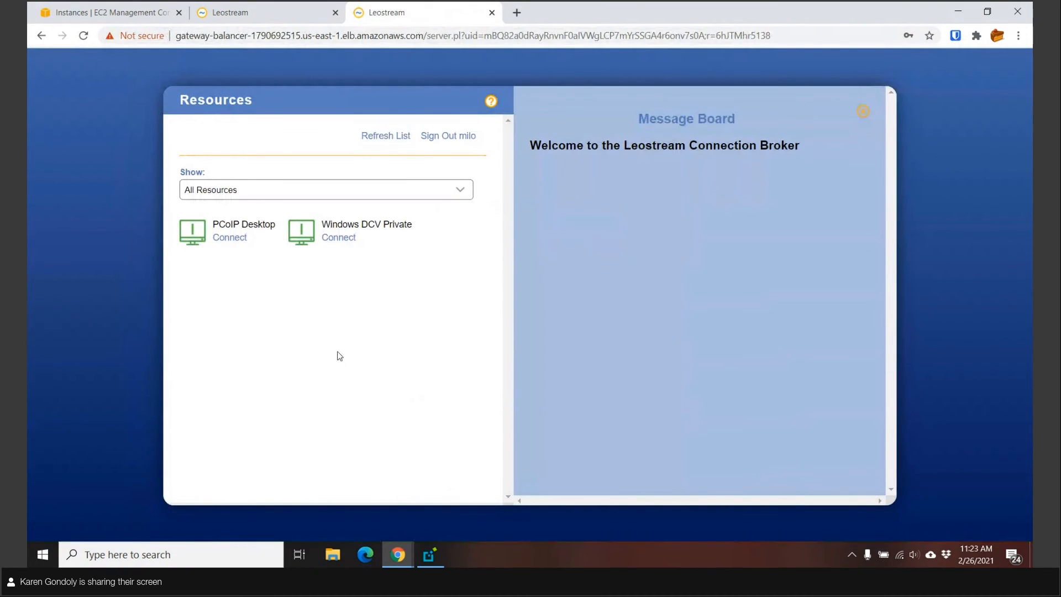
# Connect to the PCoIP Desktop through the Teradici PCoIP Client and log in to the DEMO domain with the account password.
pyautogui.click(231, 241)
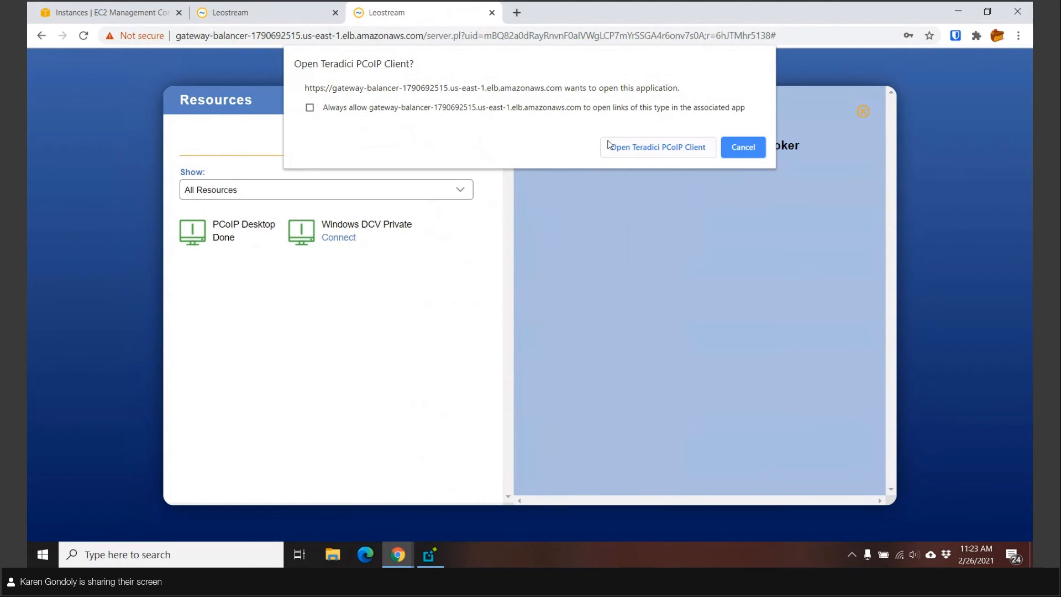
pyautogui.click(671, 147)
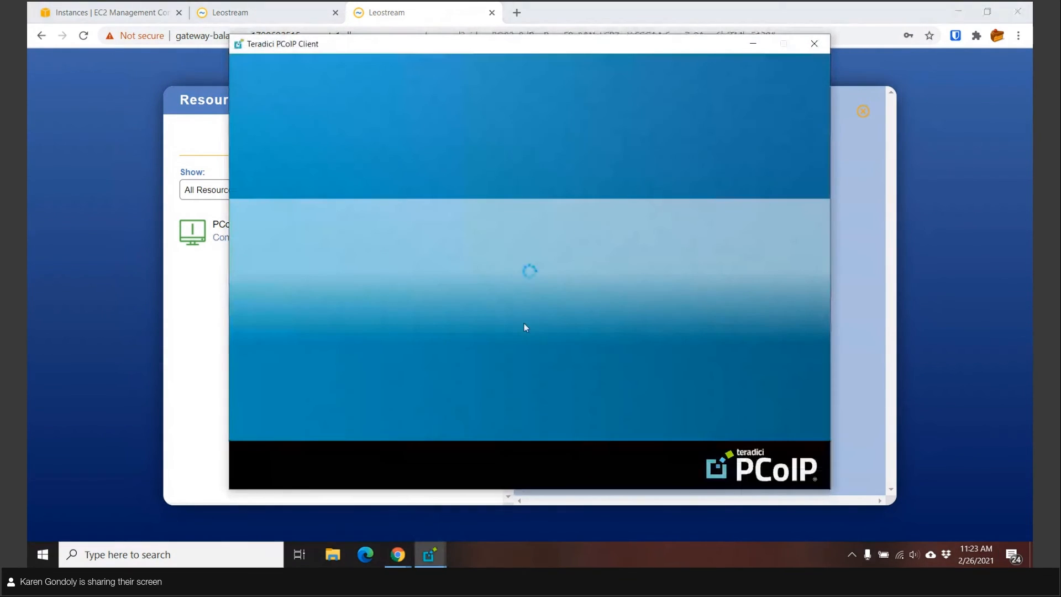
pyautogui.click(530, 330)
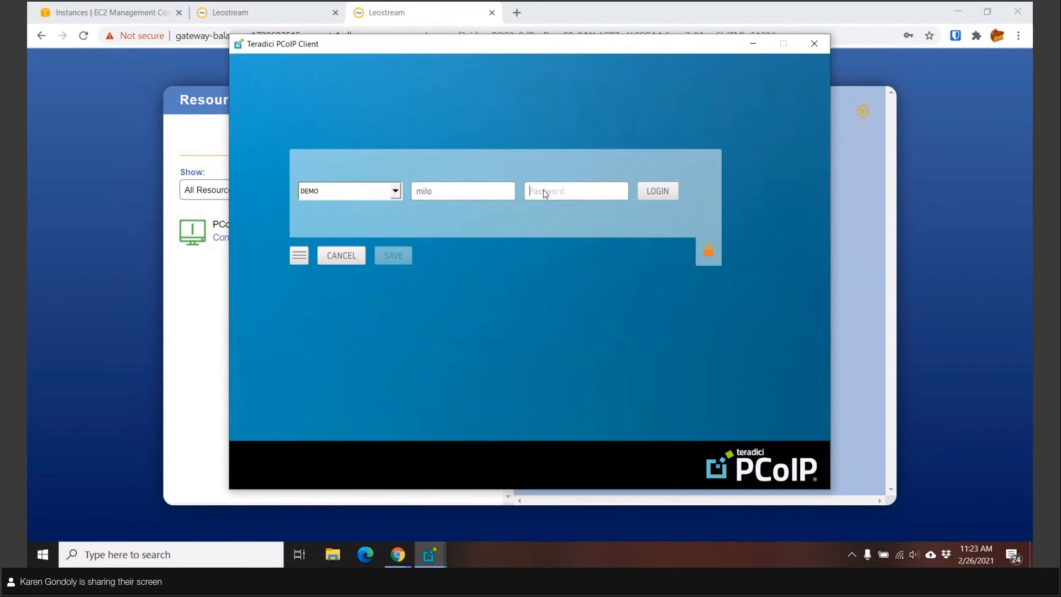
pyautogui.write('****')
pyautogui.click(675, 192)
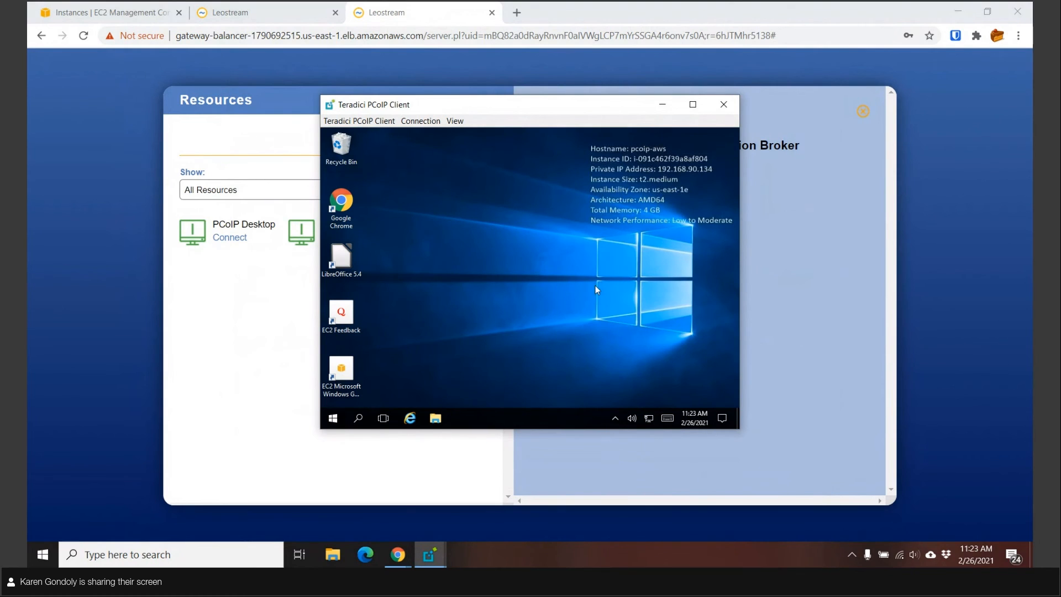
# Return to the web client's resource list and launch the connection to the Windows DCV Private desktop.
pyautogui.click(262, 312)
pyautogui.click(326, 239)
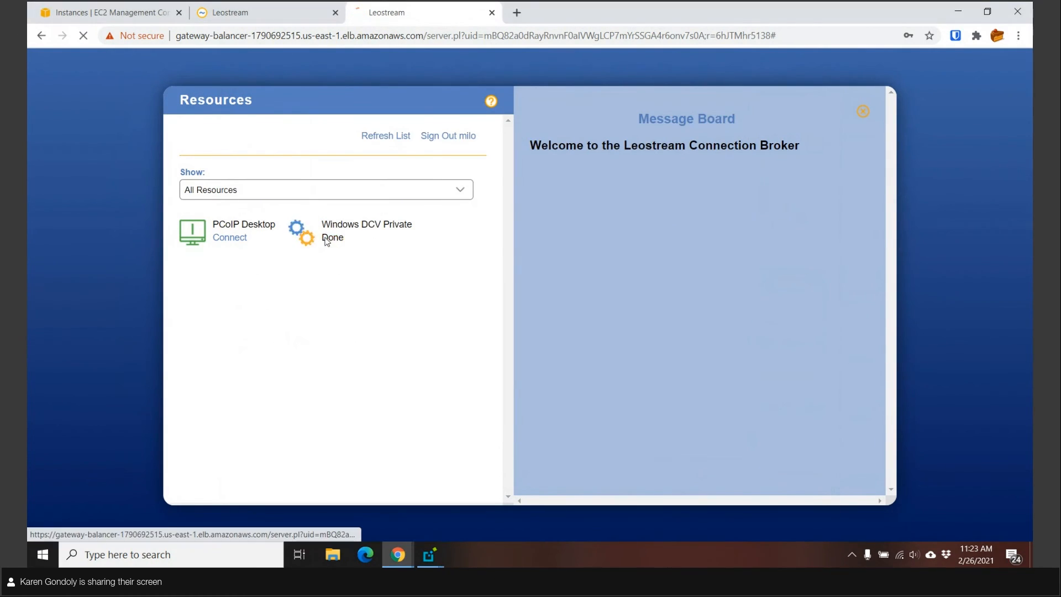
pyautogui.click(373, 209)
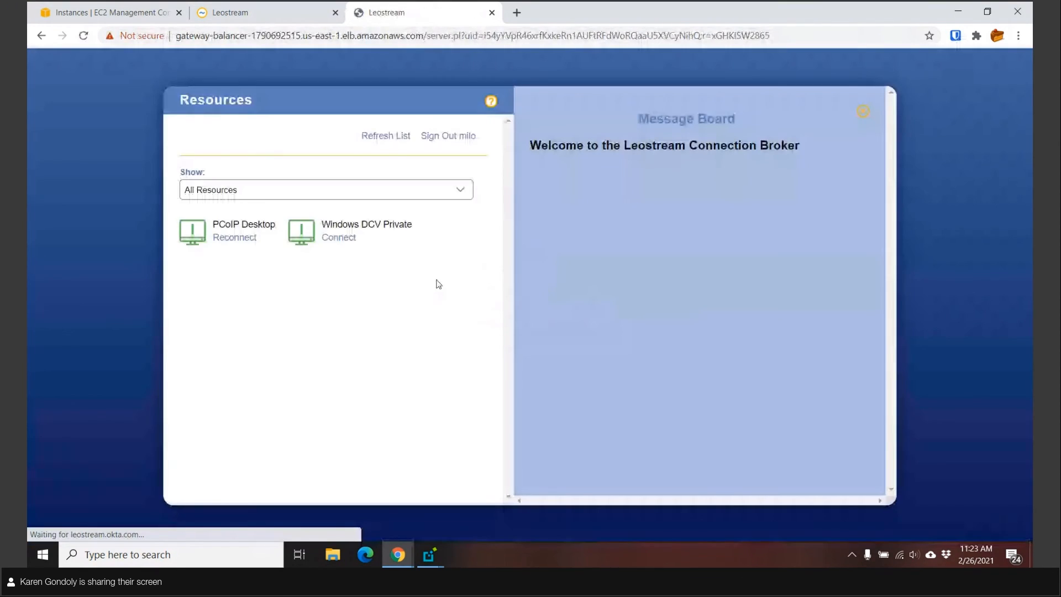
pyautogui.click(334, 237)
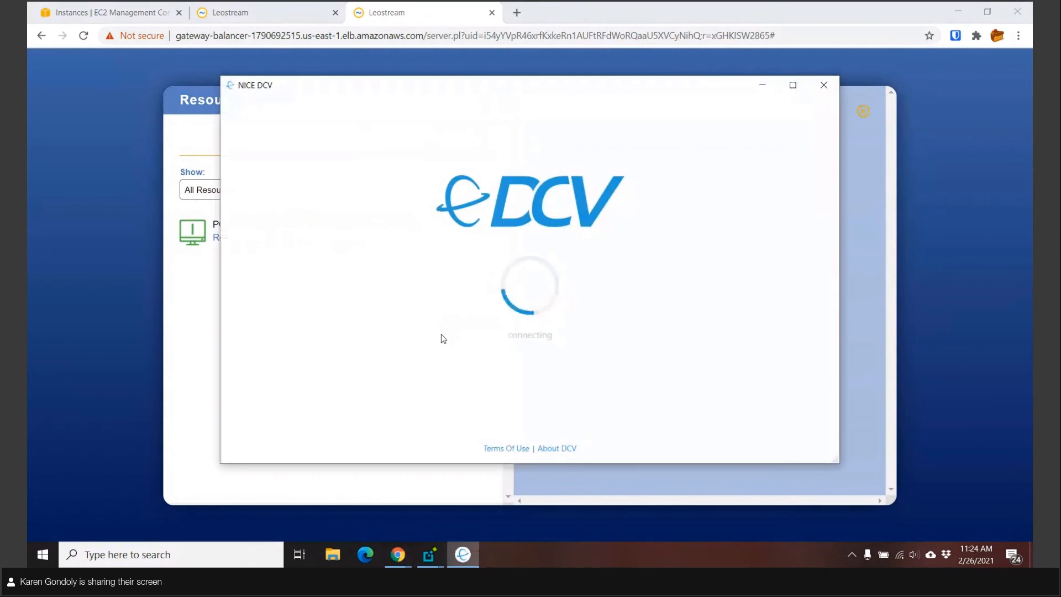
# Log in to the NICE DCV session with the test user's demo domain username and the account password.
pyautogui.click(449, 282)
pyautogui.write('demo')
pyautogui.press('Tab')
pyautogui.write('aaaaaaaaaaaa')
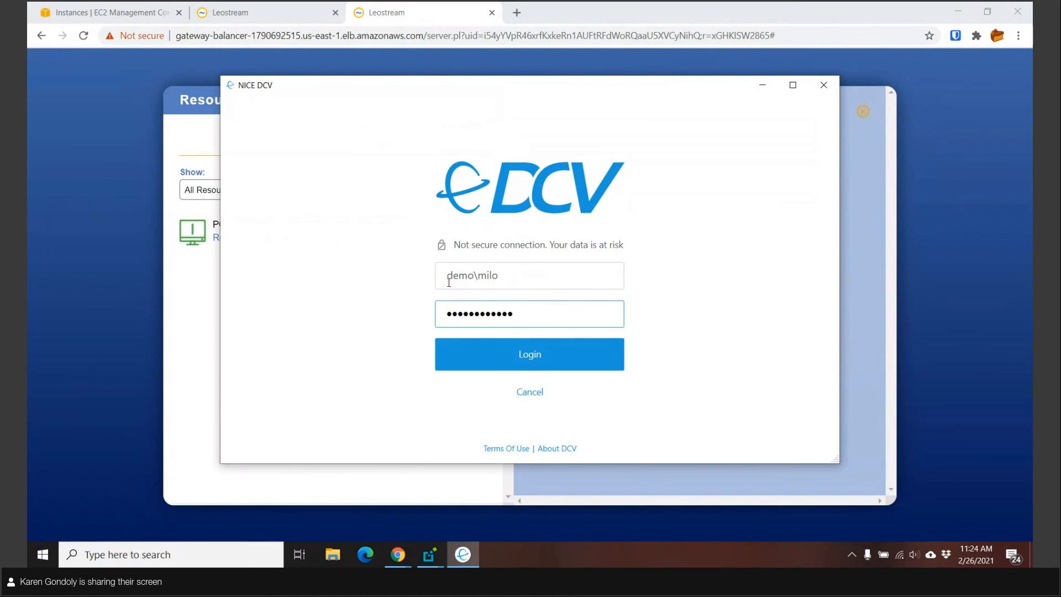
pyautogui.click(527, 366)
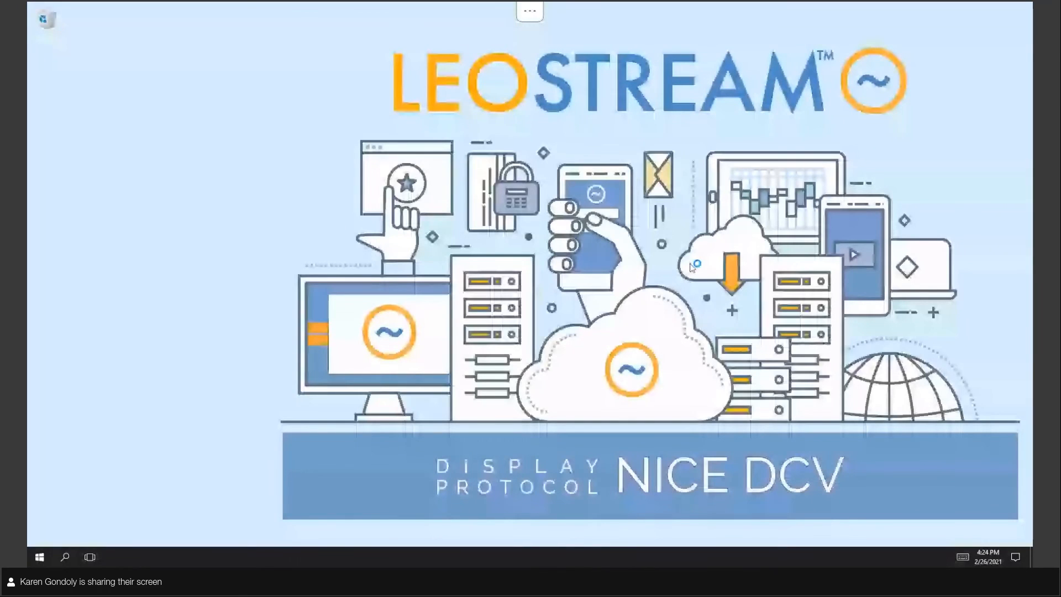
# Sign out of the remote Windows DCV desktop and return to the resource list in the browser.
pyautogui.click(39, 557)
pyautogui.click(39, 483)
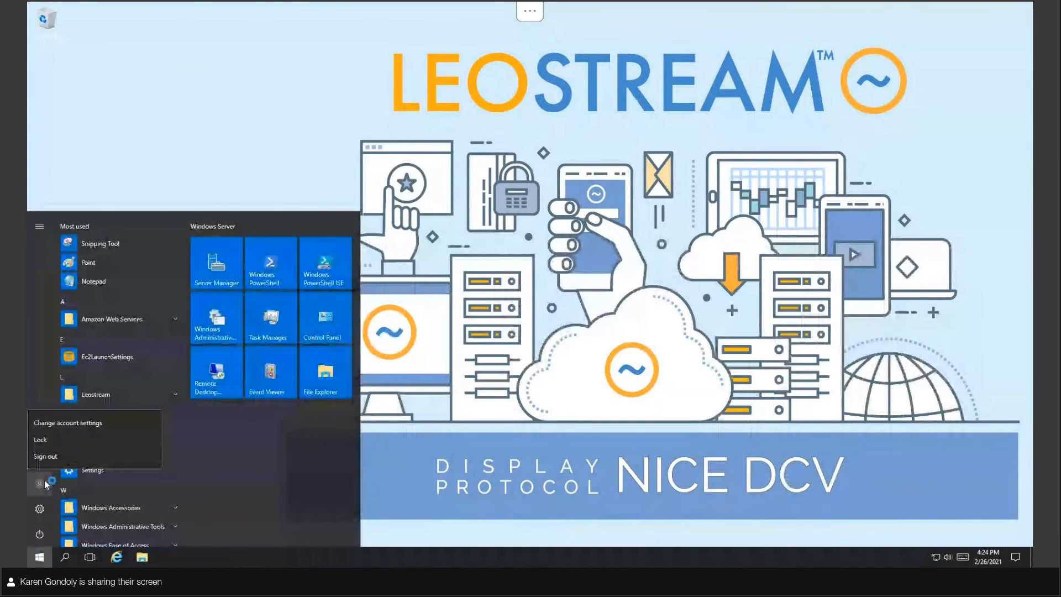
pyautogui.click(41, 462)
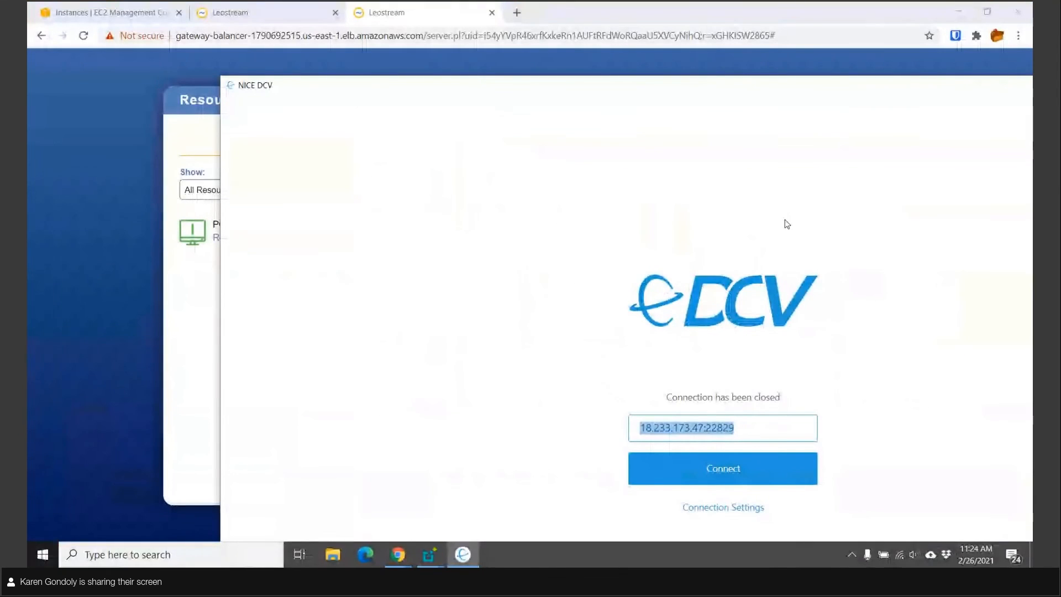
pyautogui.click(735, 18)
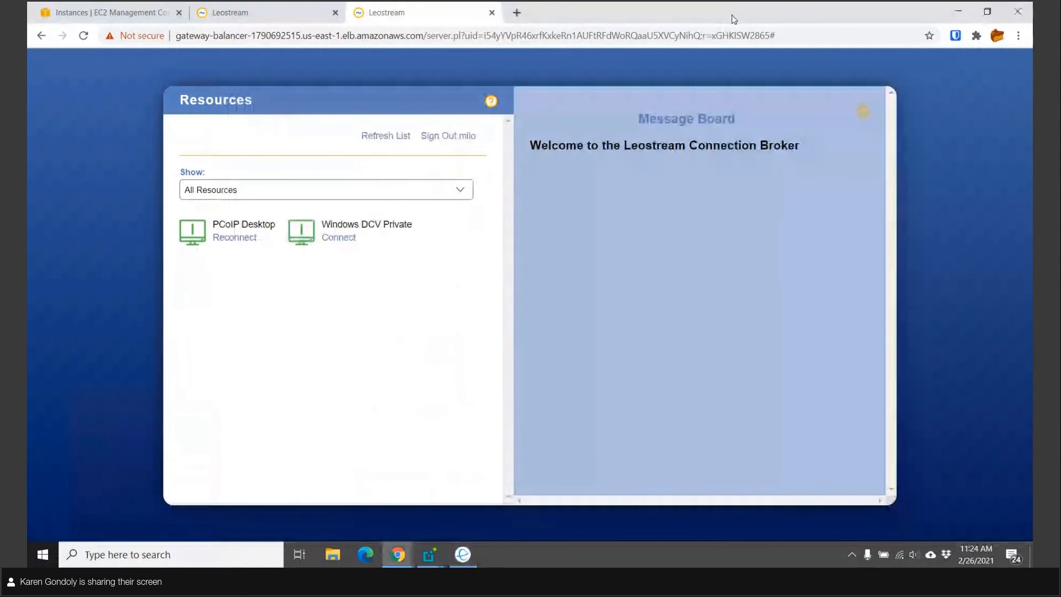